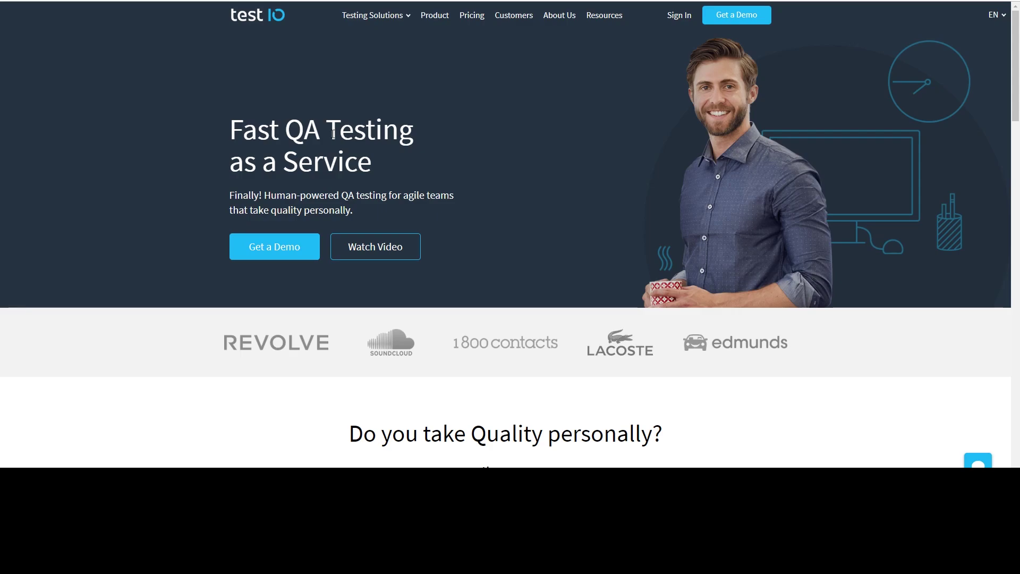
{"action": "scroll", "coordinate": [476, 167], "scroll_direction": "down", "scroll_amount": 2}
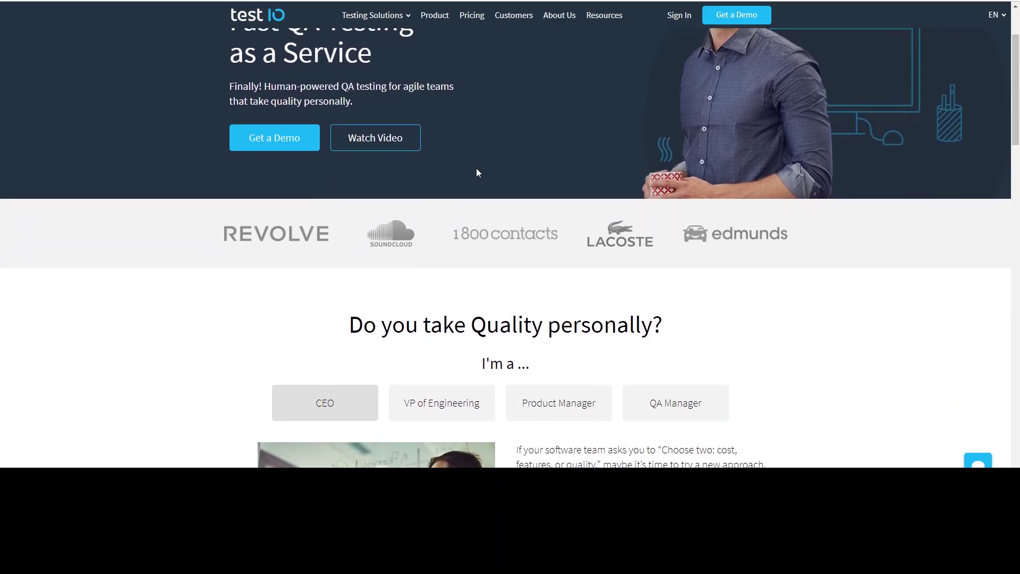
{"action": "scroll", "coordinate": [476, 167], "scroll_direction": "down", "scroll_amount": 1}
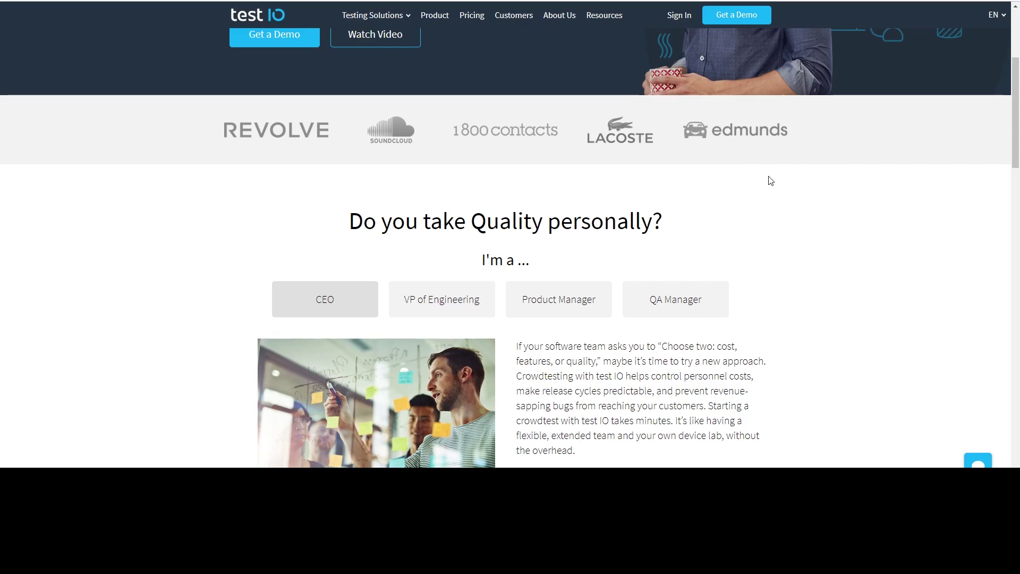
{"action": "scroll", "coordinate": [770, 182], "scroll_direction": "down", "scroll_amount": 1}
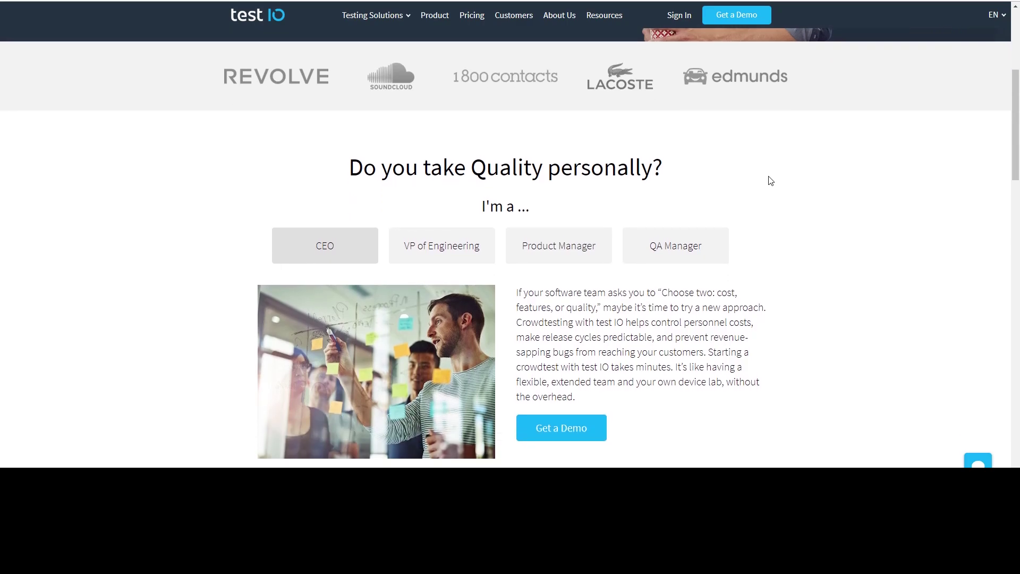
{"action": "scroll", "coordinate": [771, 181], "scroll_direction": "down", "scroll_amount": 2}
{"action": "scroll", "coordinate": [770, 180], "scroll_direction": "down", "scroll_amount": 1}
{"action": "scroll", "coordinate": [770, 182], "scroll_direction": "down", "scroll_amount": 3}
{"action": "scroll", "coordinate": [770, 181], "scroll_direction": "down", "scroll_amount": 3}
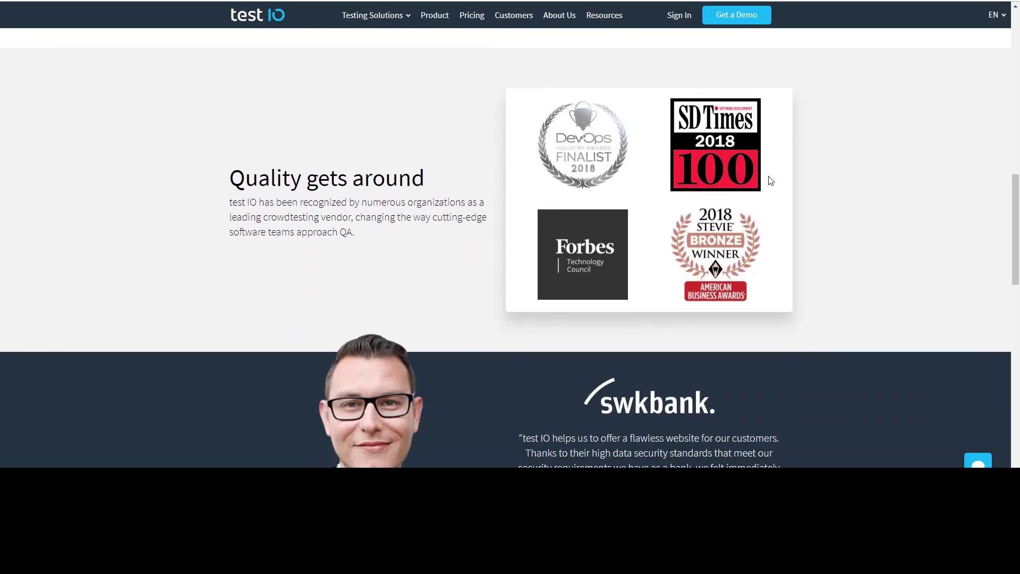
{"action": "scroll", "coordinate": [770, 181], "scroll_direction": "down", "scroll_amount": 3}
{"action": "scroll", "coordinate": [770, 180], "scroll_direction": "down", "scroll_amount": 4}
{"action": "scroll", "coordinate": [770, 181], "scroll_direction": "down", "scroll_amount": 3}
{"action": "scroll", "coordinate": [770, 181], "scroll_direction": "down", "scroll_amount": 1}
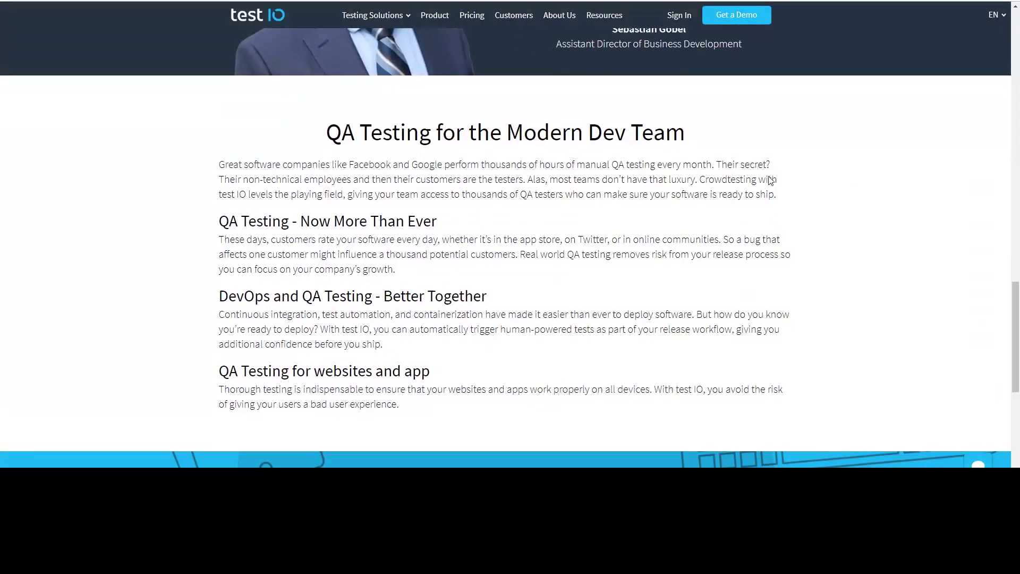
{"action": "scroll", "coordinate": [770, 182], "scroll_direction": "down", "scroll_amount": 4}
{"action": "scroll", "coordinate": [770, 181], "scroll_direction": "down", "scroll_amount": 3}
{"action": "scroll", "coordinate": [768, 176], "scroll_direction": "down", "scroll_amount": 1}
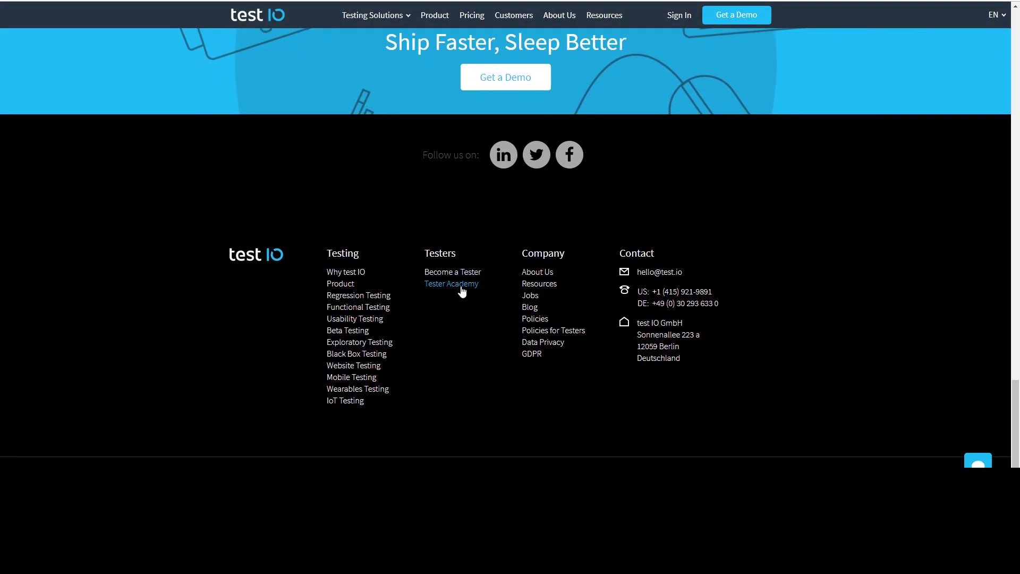
Go from the Tester Academy knowledge base through Get Started Testing to the Quick Start Guide article.
{"action": "left_click", "coordinate": [461, 290]}
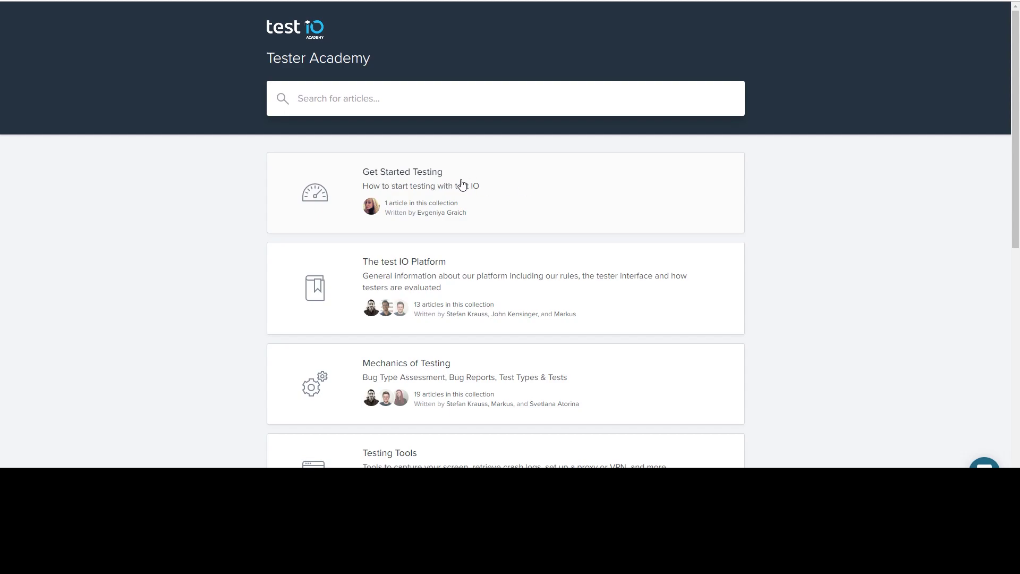
{"action": "left_click", "coordinate": [490, 188]}
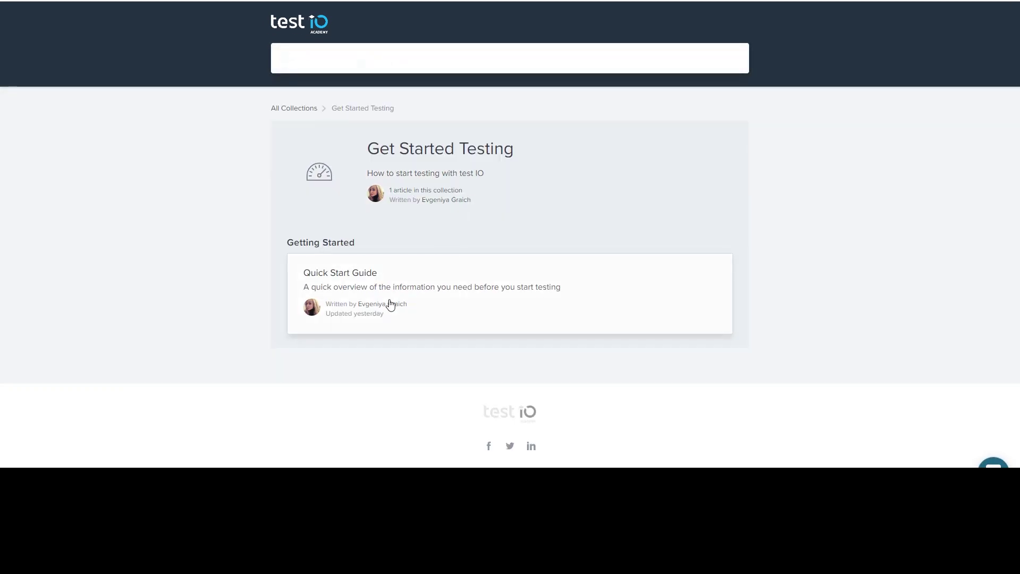
{"action": "left_click", "coordinate": [391, 305]}
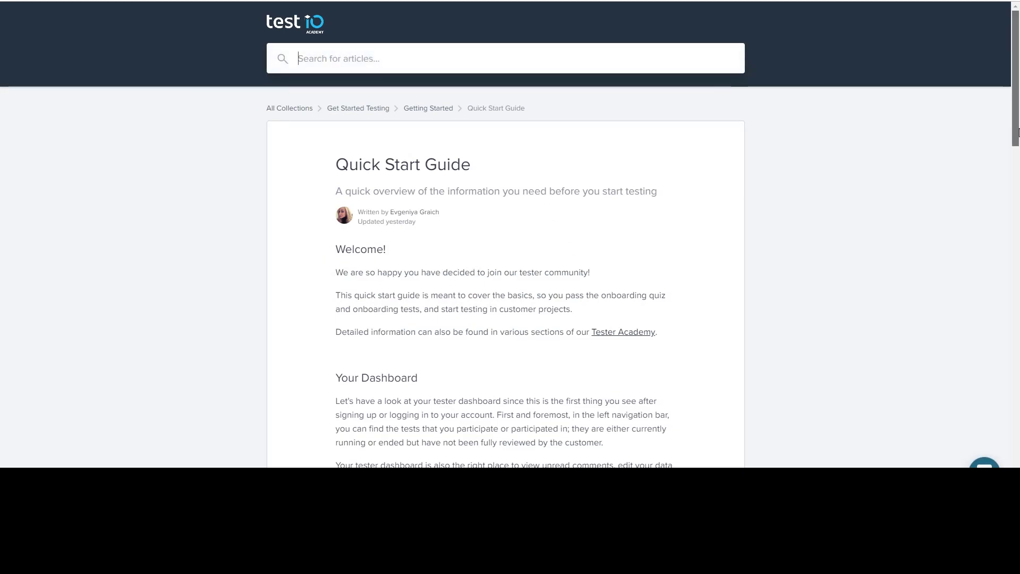
{"action": "left_click_drag", "start_coordinate": [1018, 132], "coordinate": [1018, 183]}
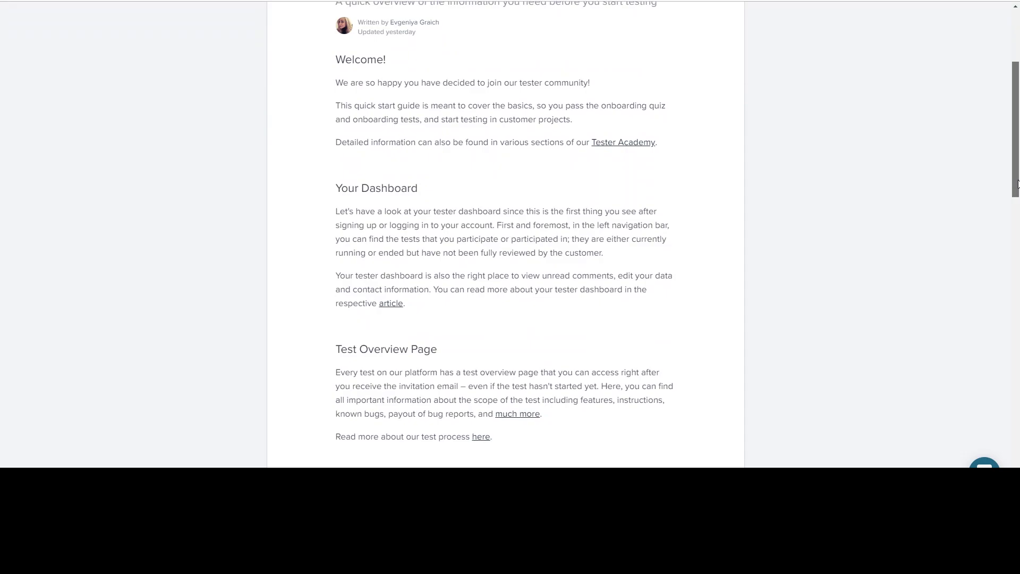
{"action": "left_click_drag", "start_coordinate": [1018, 183], "coordinate": [942, 348]}
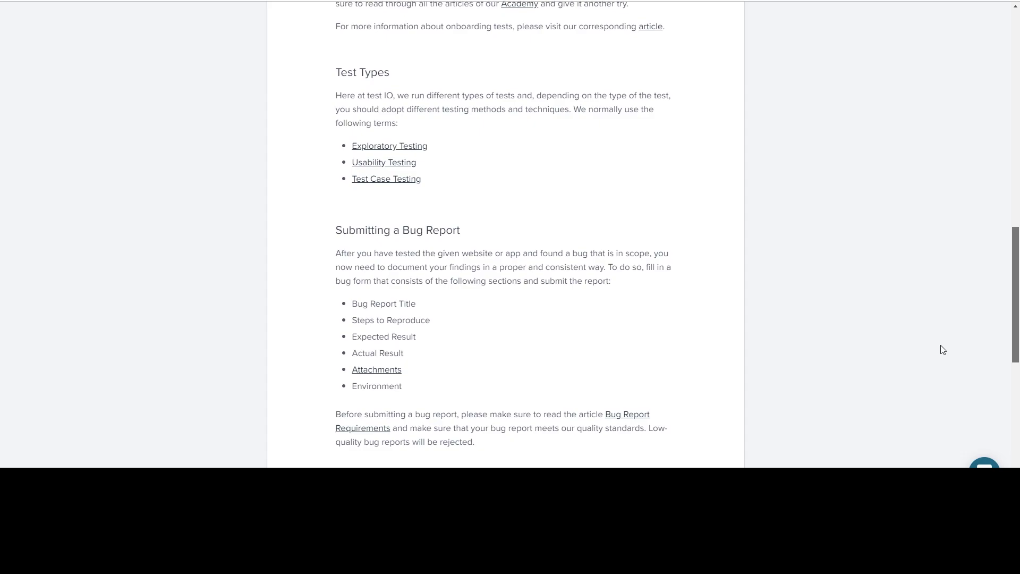
{"action": "scroll", "coordinate": [943, 349], "scroll_direction": "down", "scroll_amount": 3}
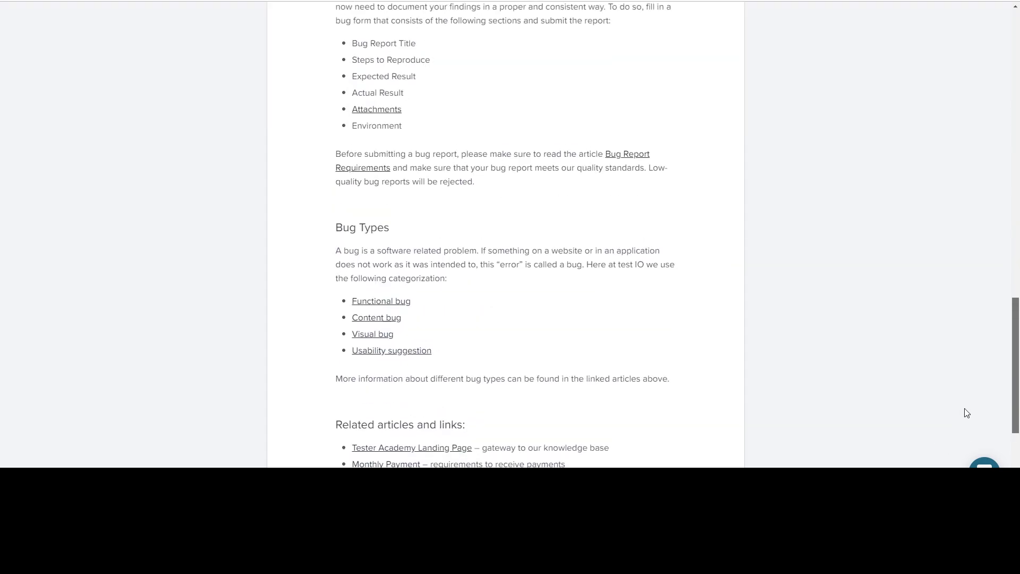
{"action": "scroll", "coordinate": [986, 409], "scroll_direction": "up", "scroll_amount": 1}
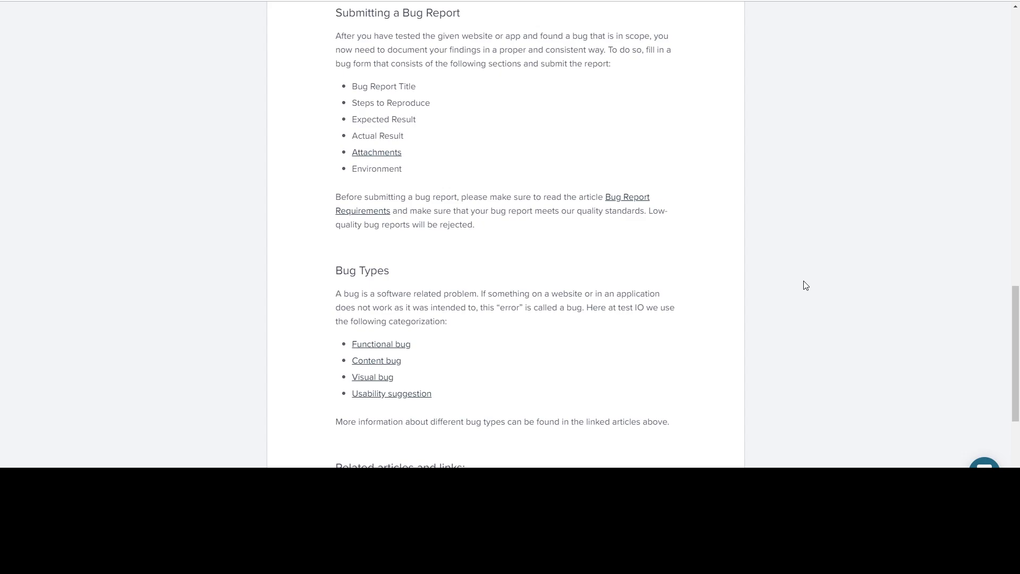
{"action": "left_click", "coordinate": [1016, 335]}
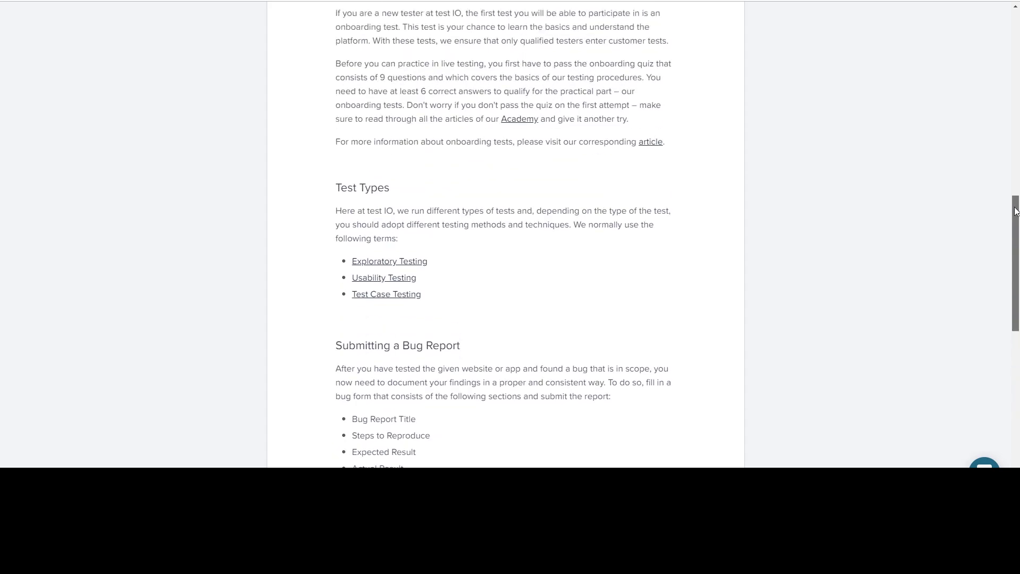
{"action": "left_click_drag", "start_coordinate": [1016, 335], "coordinate": [994, 22]}
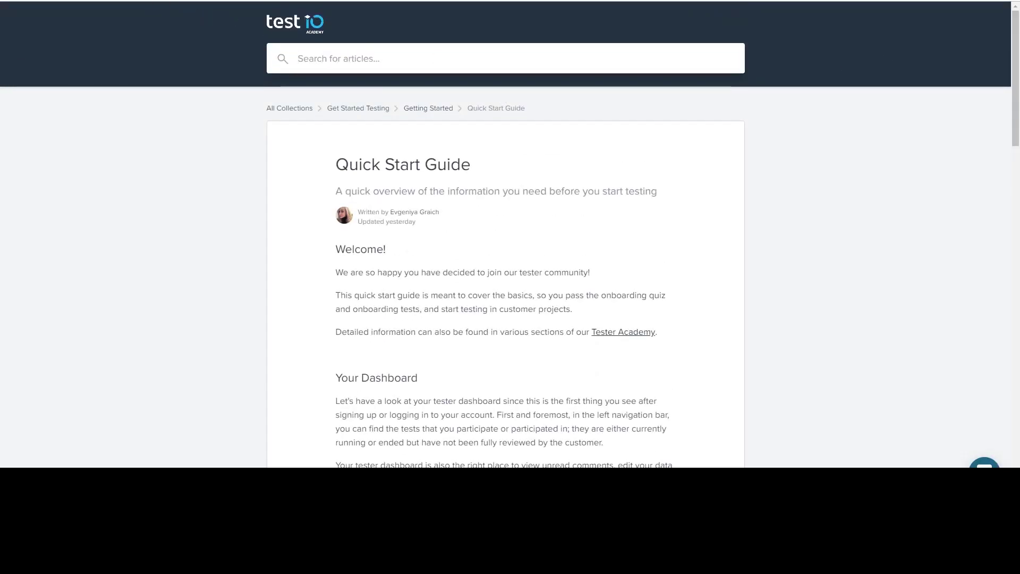
Go back twice to the main site footer and follow its Become a Tester link.
{"action": "key", "text": "alt+Left"}
{"action": "key", "text": "alt+Left"}
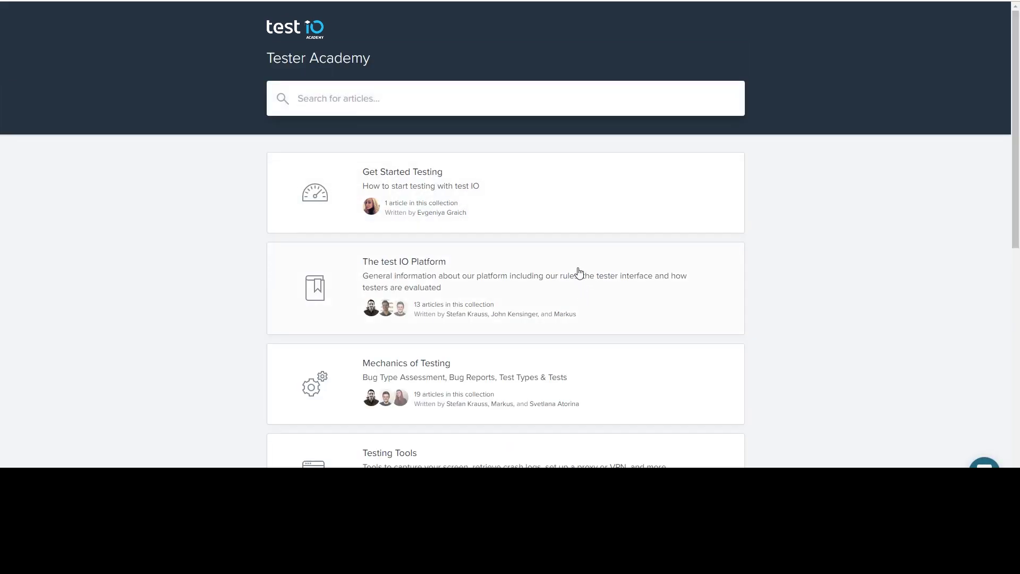
{"action": "key", "text": "alt+Left"}
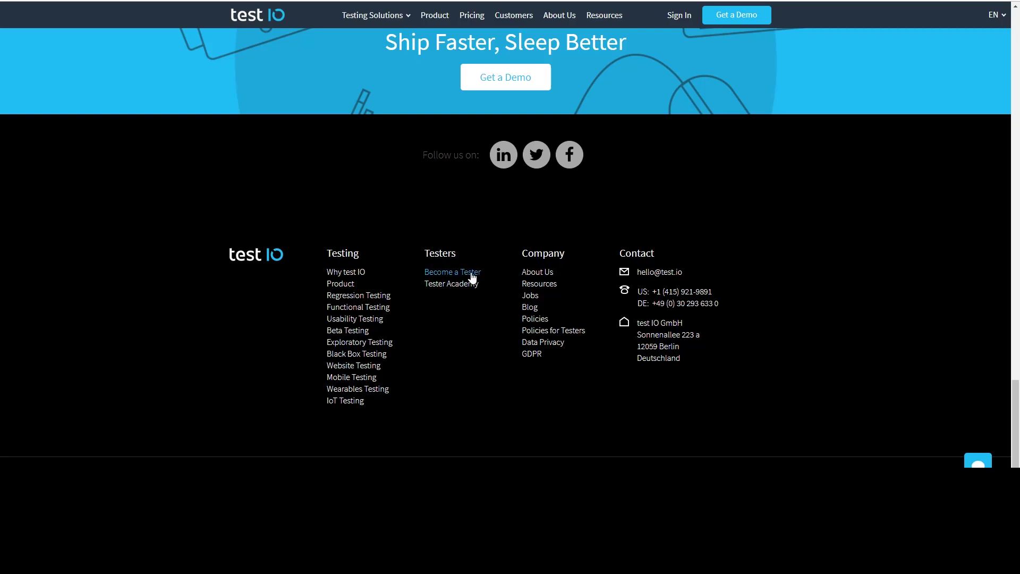
{"action": "left_click", "coordinate": [472, 275]}
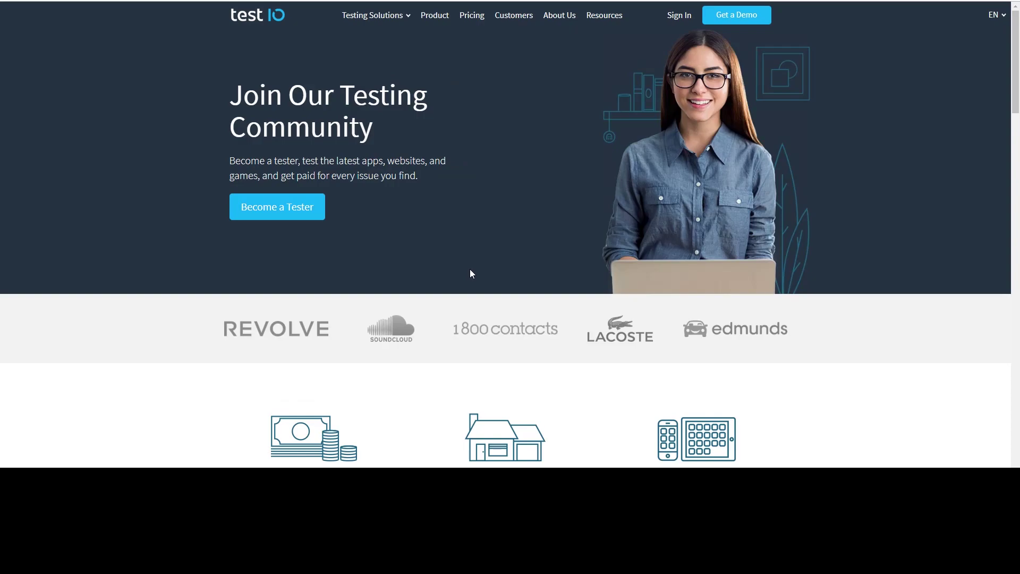
{"action": "scroll", "coordinate": [471, 273], "scroll_direction": "down", "scroll_amount": 1}
{"action": "scroll", "coordinate": [470, 273], "scroll_direction": "down", "scroll_amount": 2}
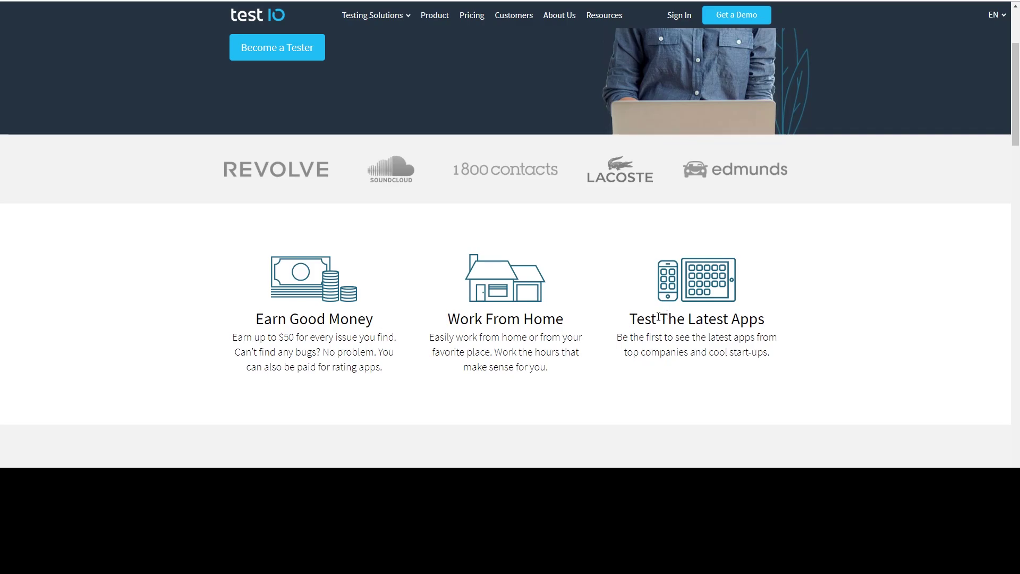
{"action": "scroll", "coordinate": [658, 319], "scroll_direction": "down", "scroll_amount": 2}
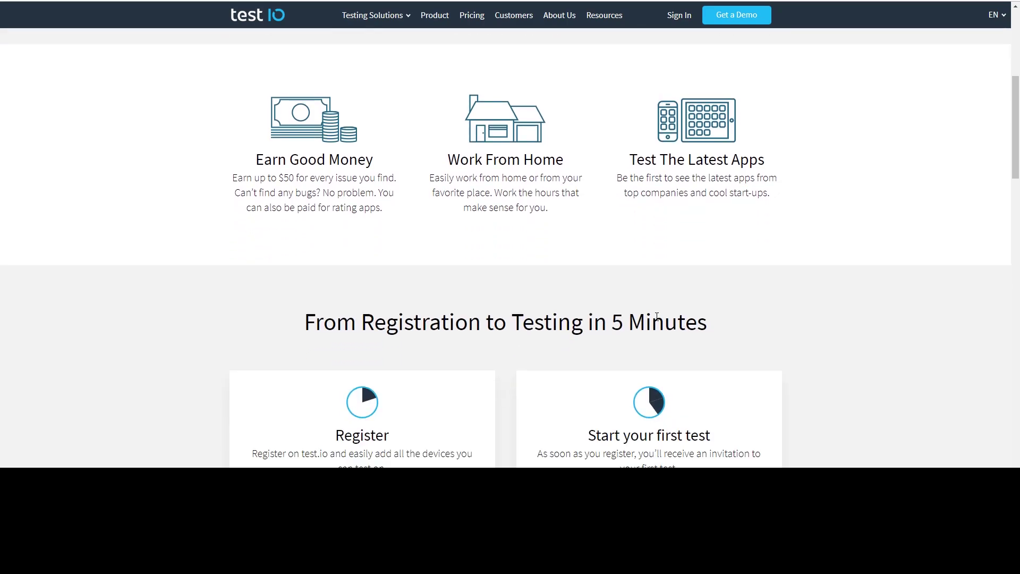
{"action": "scroll", "coordinate": [656, 319], "scroll_direction": "down", "scroll_amount": 1}
{"action": "scroll", "coordinate": [656, 320], "scroll_direction": "down", "scroll_amount": 1}
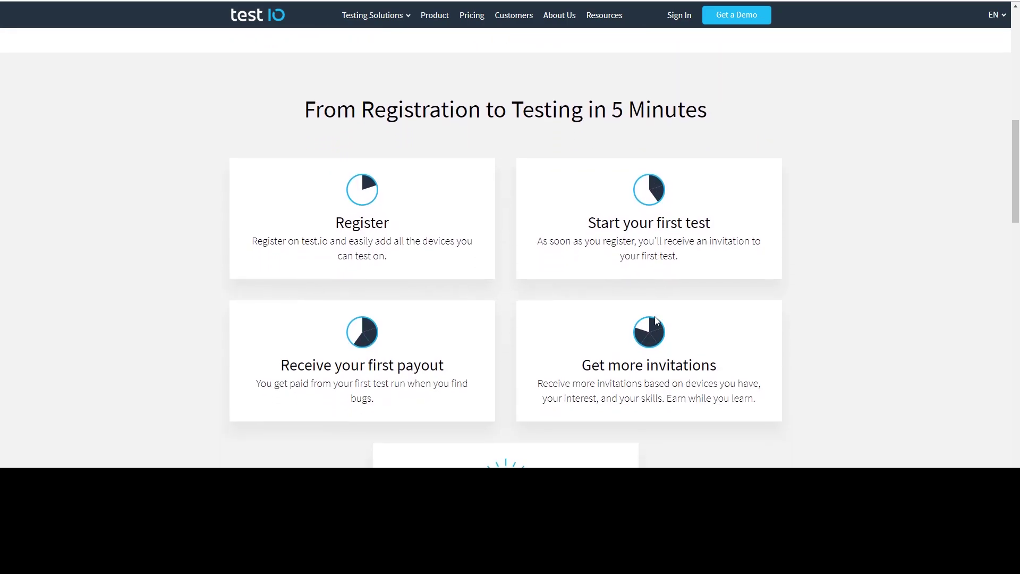
{"action": "scroll", "coordinate": [654, 317], "scroll_direction": "down", "scroll_amount": 1}
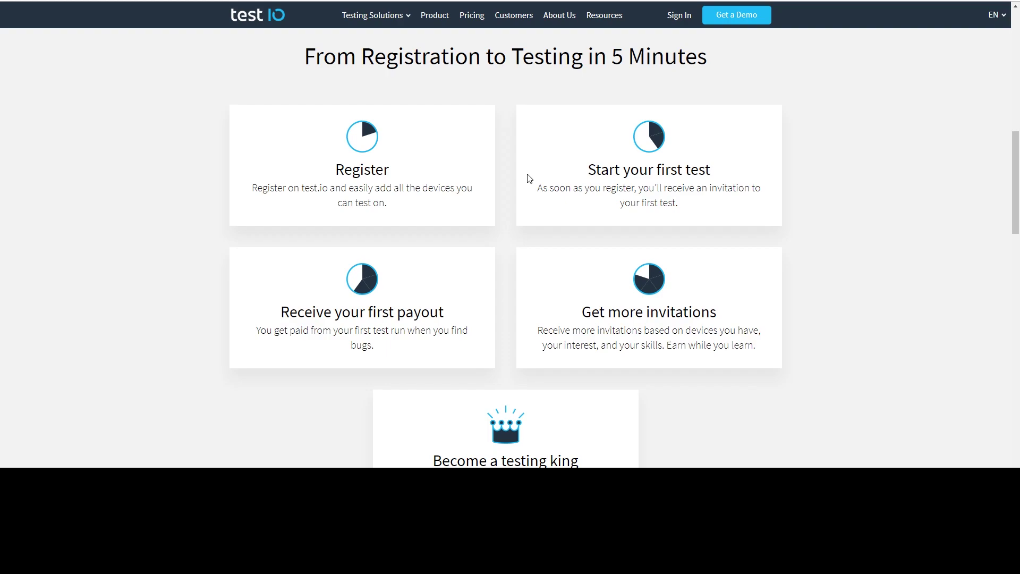
{"action": "scroll", "coordinate": [527, 177], "scroll_direction": "down", "scroll_amount": 1}
{"action": "scroll", "coordinate": [527, 177], "scroll_direction": "down", "scroll_amount": 2}
{"action": "scroll", "coordinate": [527, 177], "scroll_direction": "down", "scroll_amount": 1}
{"action": "scroll", "coordinate": [527, 177], "scroll_direction": "down", "scroll_amount": 1}
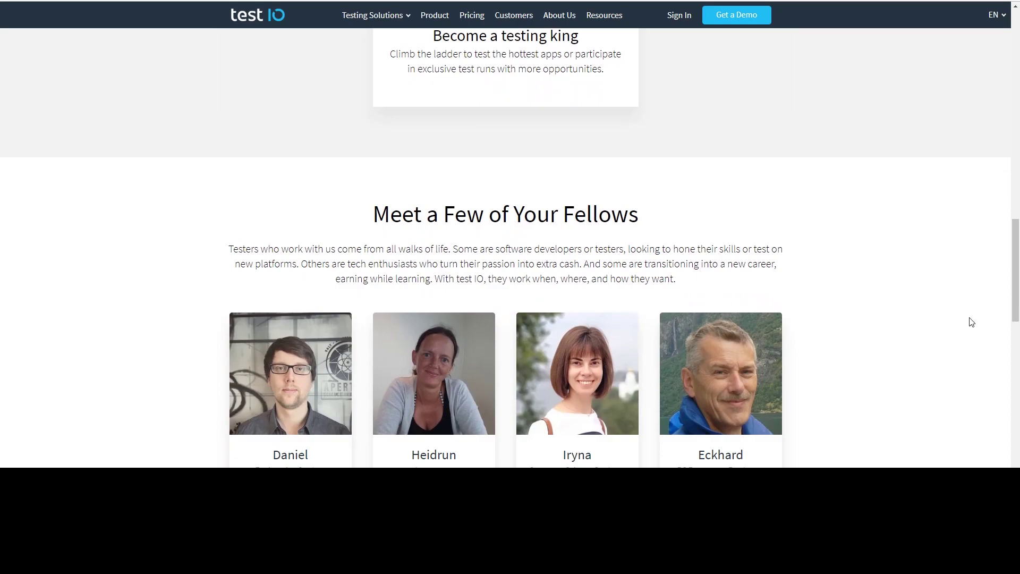
{"action": "mouse_move", "coordinate": [1015, 295]}
{"action": "left_mouse_down"}
{"action": "mouse_move", "coordinate": [1017, 354]}
{"action": "mouse_move", "coordinate": [1013, 48]}
{"action": "left_mouse_up"}
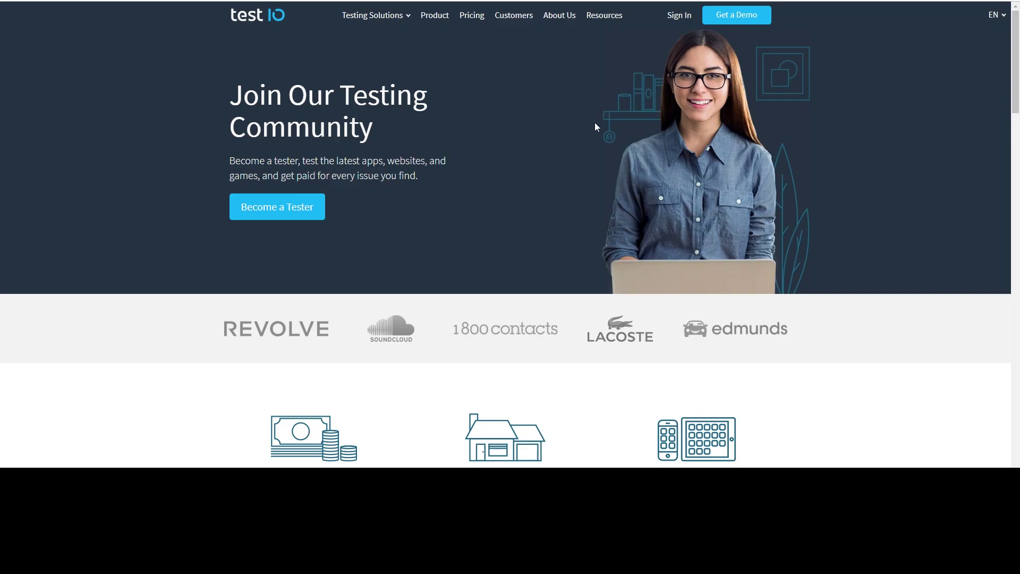
{"action": "scroll", "coordinate": [452, 381], "scroll_direction": "down", "scroll_amount": 2}
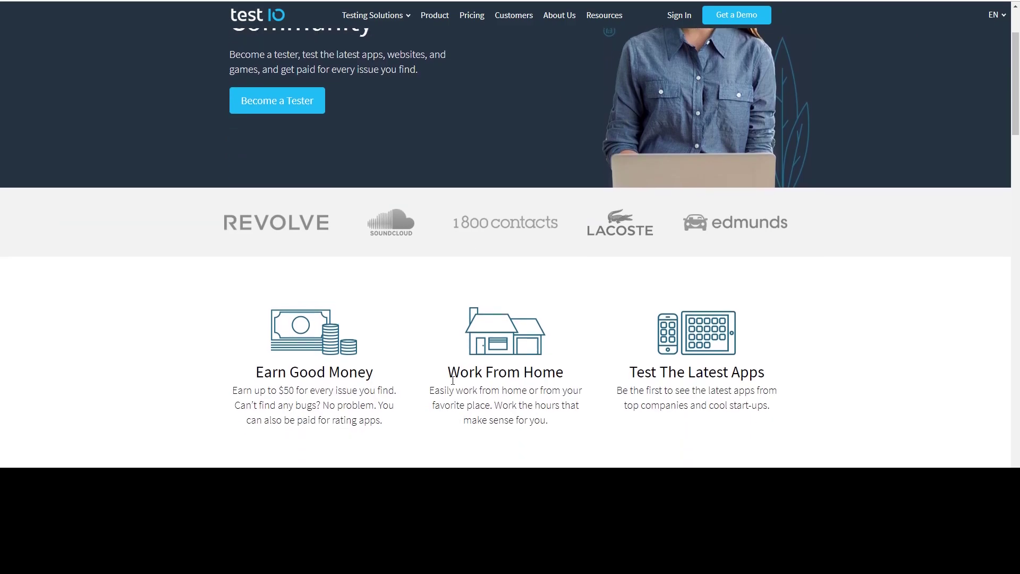